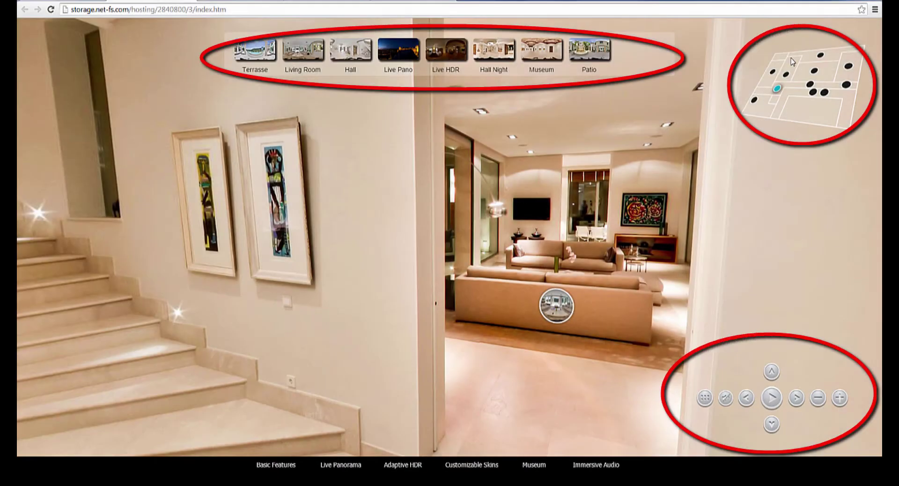
- Zoom the demo tour's panorama in and back out with the control-bar + and − buttons
left_click(839, 397)
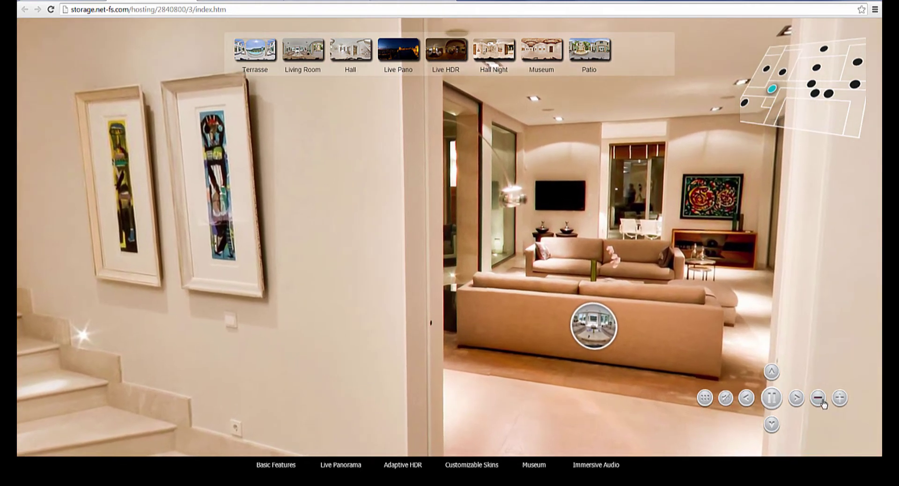
left_click(818, 397)
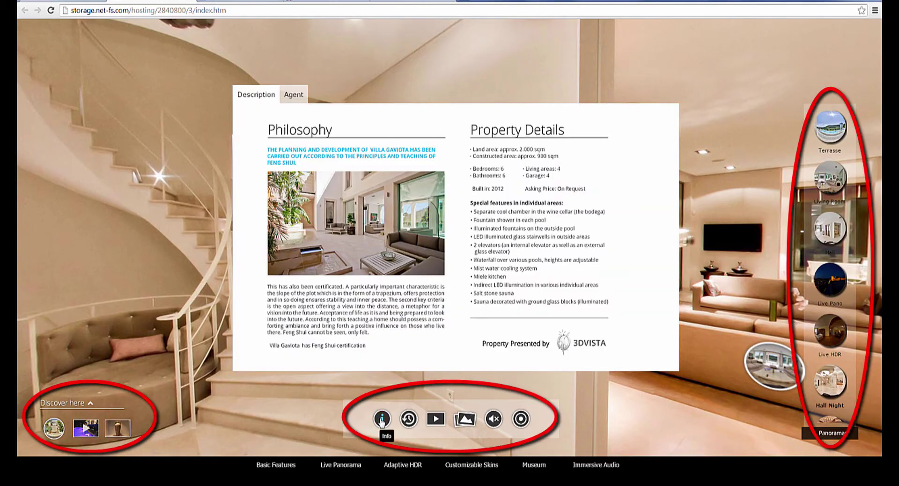
- Close the Villa Gaviota Info panel showing the Philosophy and Property Details text
left_click(382, 421)
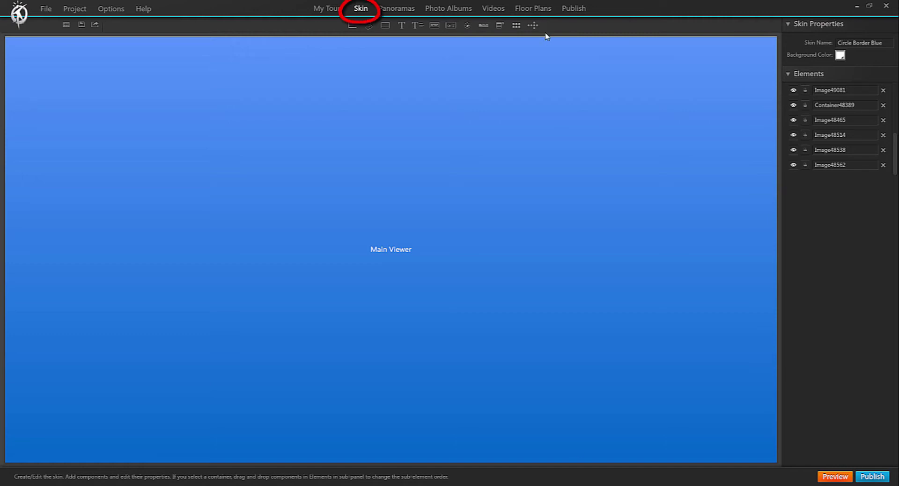
- Add the White round-button set from the library and nudge it up and right
left_click(533, 27)
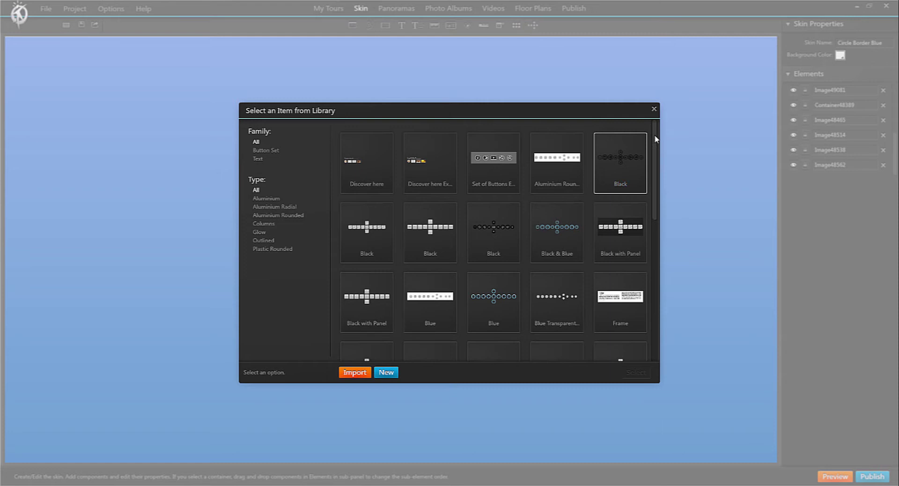
left_click_drag(655, 139, 656, 294)
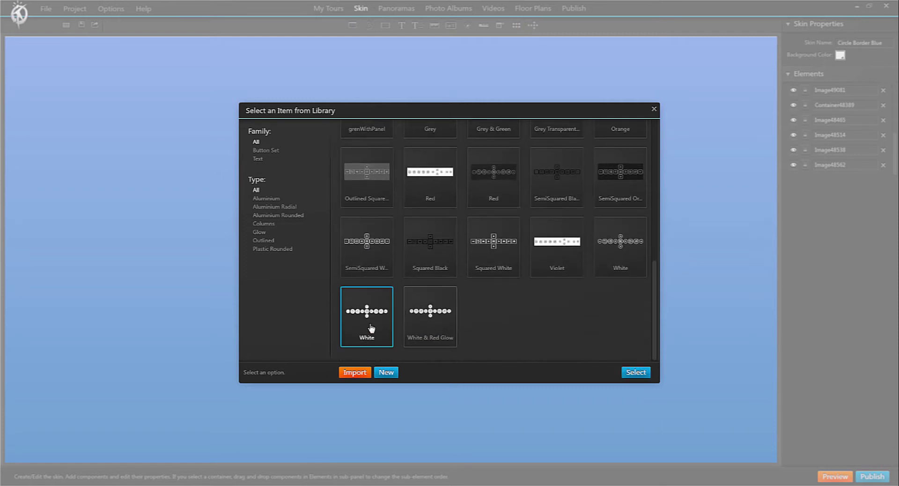
left_click(636, 373)
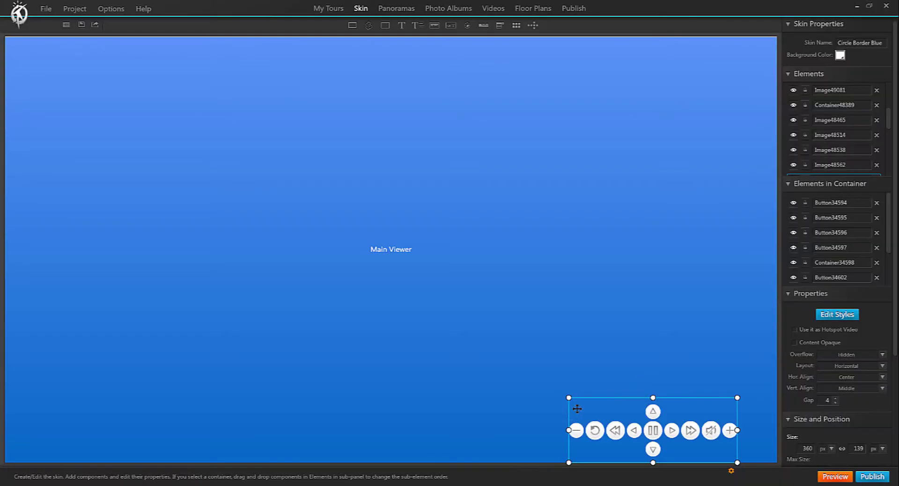
left_click_drag(610, 398, 626, 387)
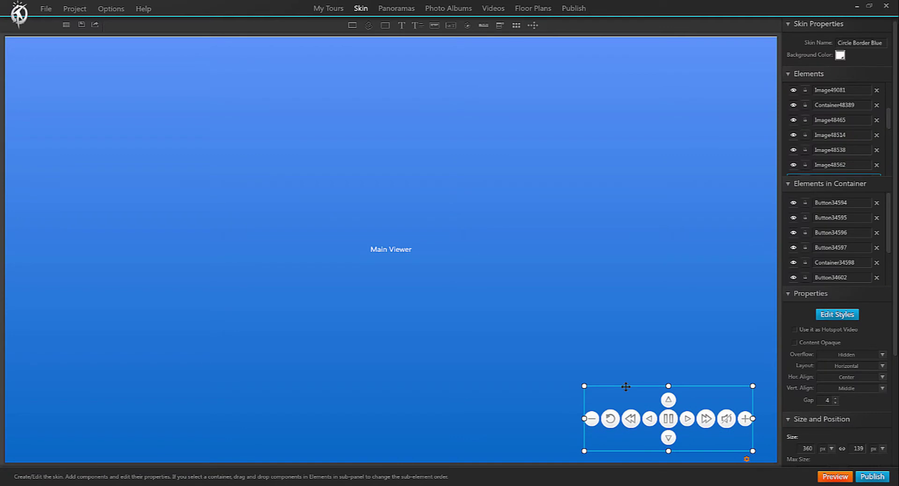
scroll(887, 115, "down", 3)
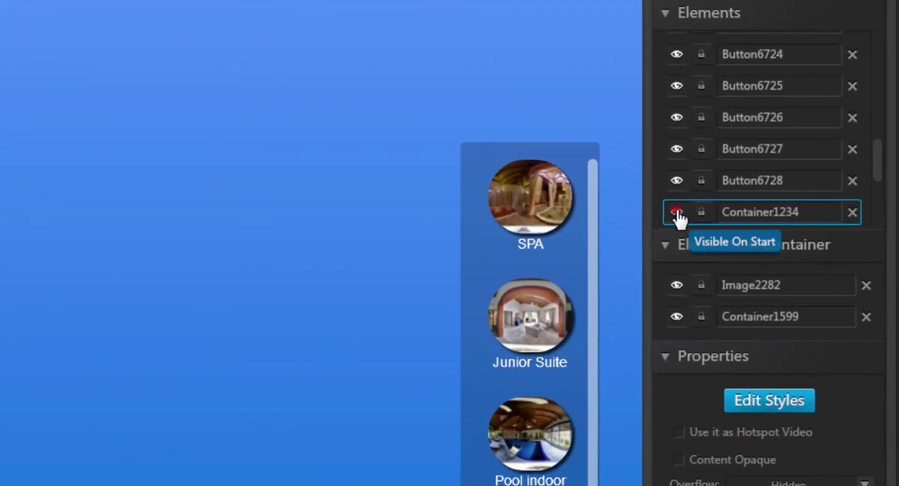
- Set Container1234 to be hidden when the tour starts
left_click(677, 213)
type("Pano")
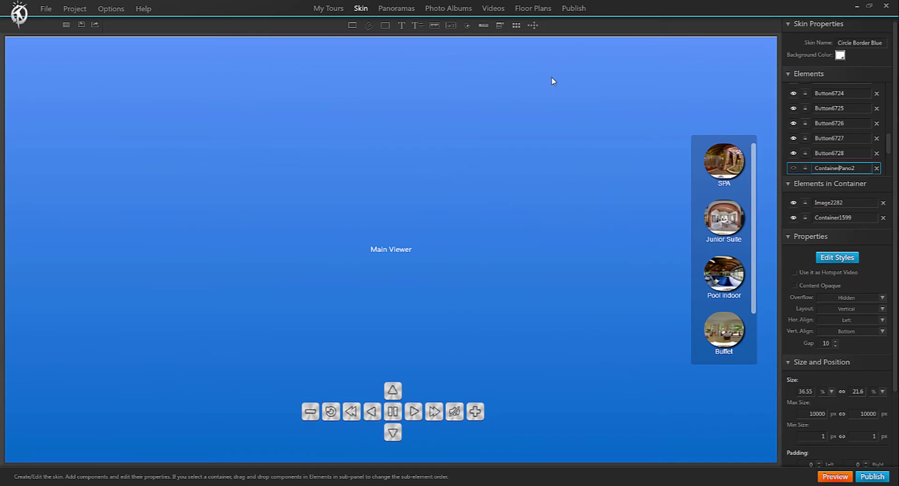
- Open the Junior Suite panorama's Start settings and scroll through Show/Hide Components
left_click(384, 8)
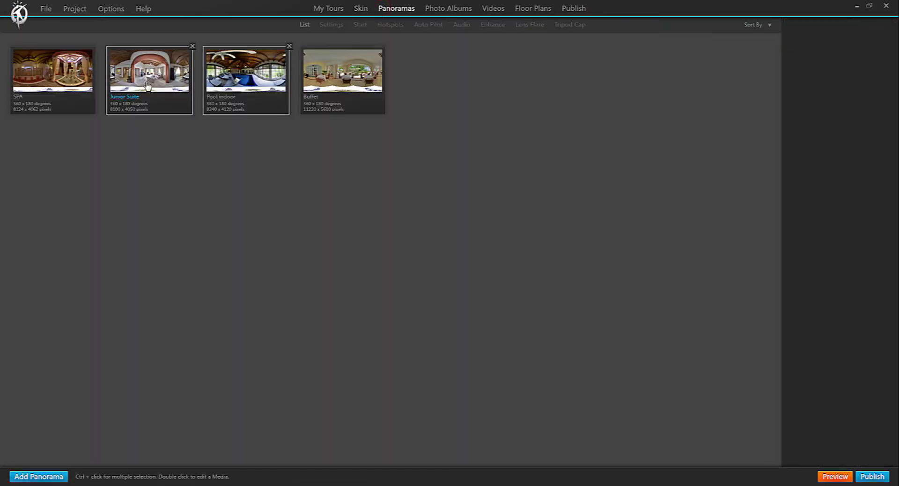
double_click(149, 68)
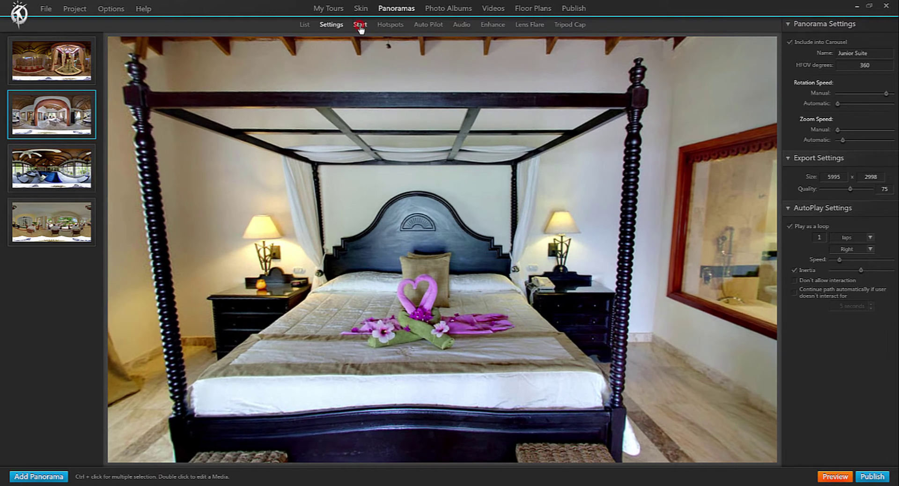
left_click(360, 26)
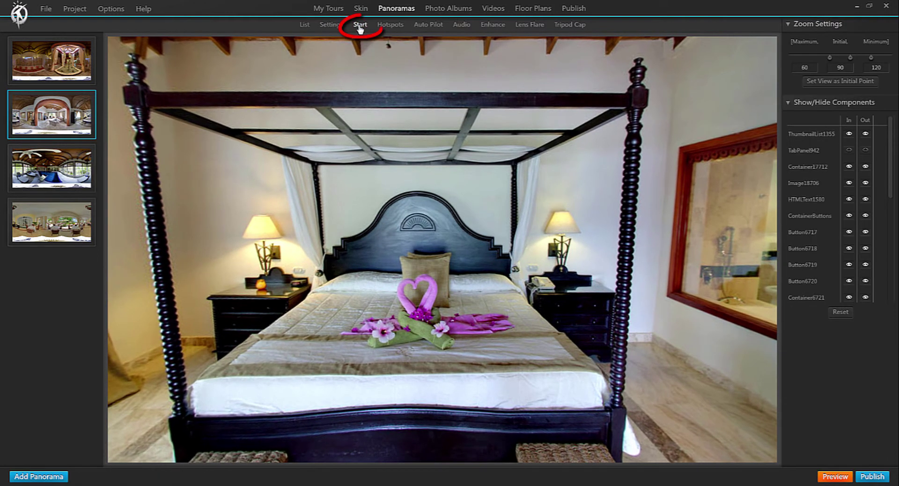
left_click_drag(890, 139, 889, 220)
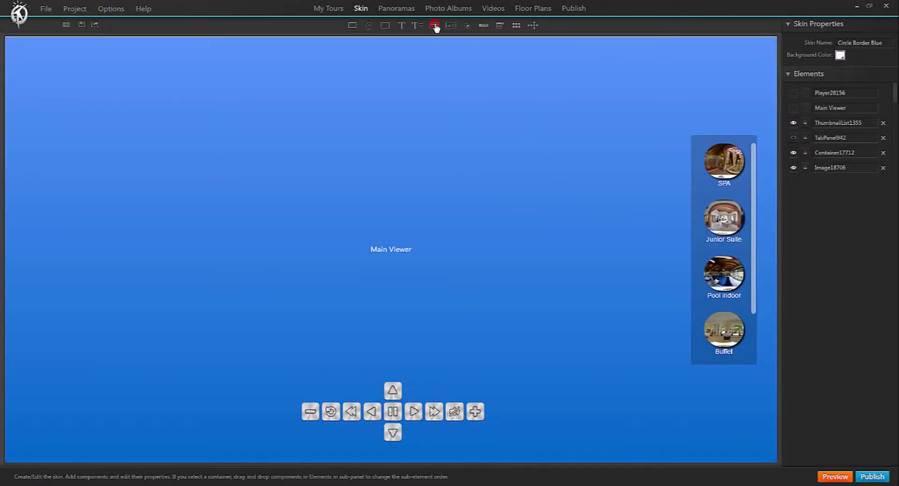
- Add the Balance & Harmony image at top left, shrink it, name it Textbox Pano 1, hide it
left_click(435, 28)
double_click(323, 146)
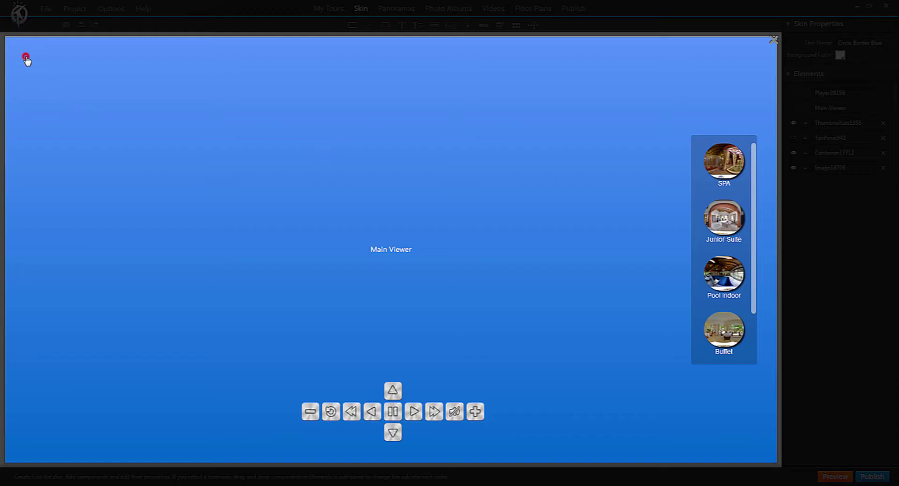
left_click(26, 56)
left_click_drag(261, 187, 172, 121)
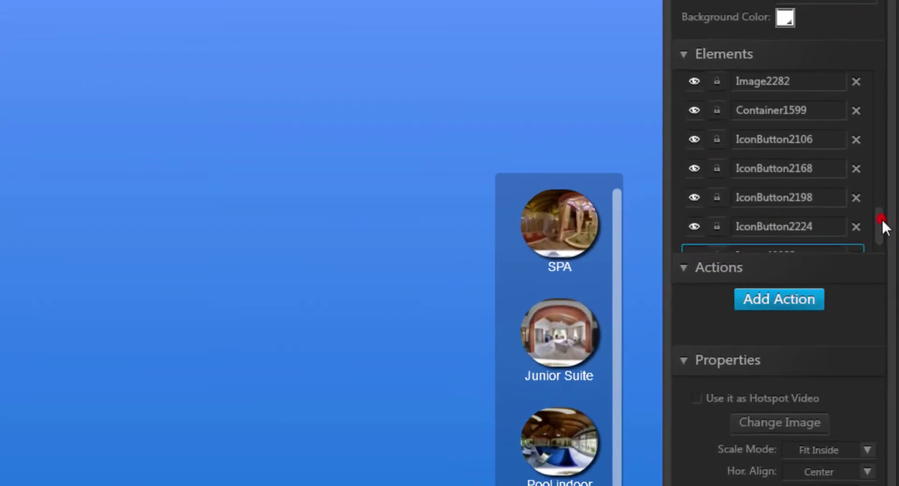
left_click_drag(889, 161, 889, 165)
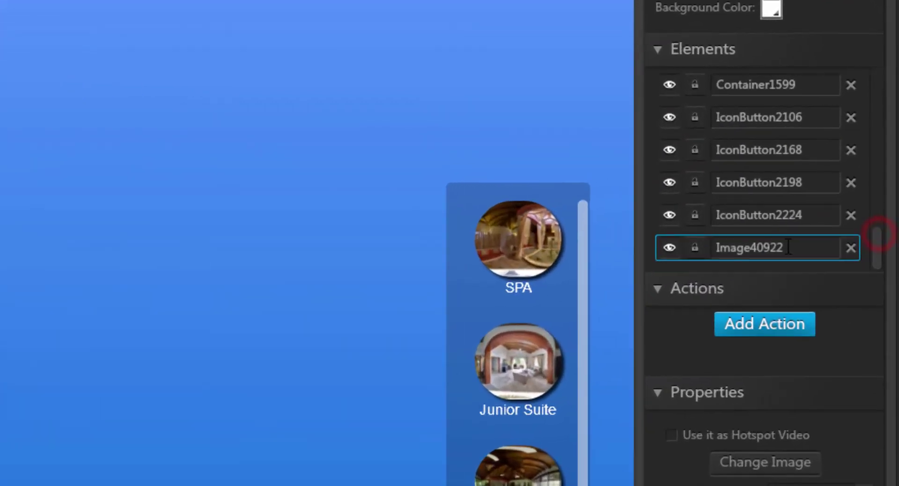
type("Textbox ")
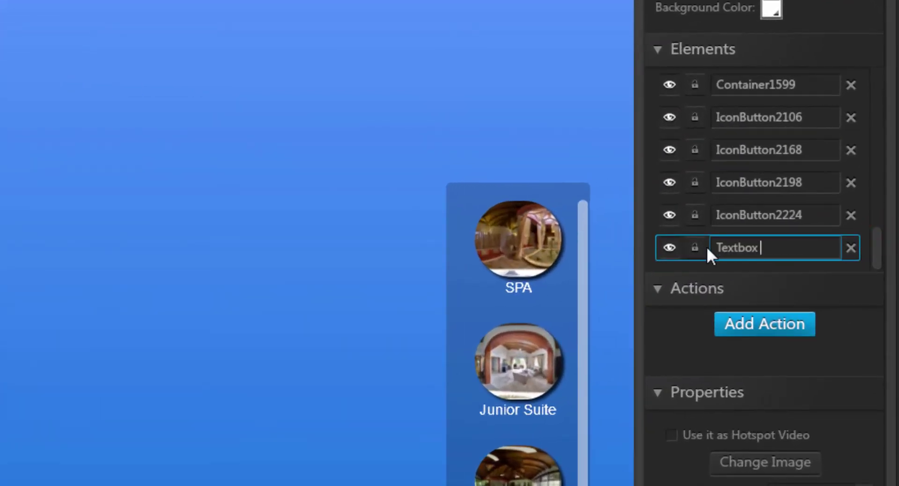
type("Pano 1")
left_click(670, 248)
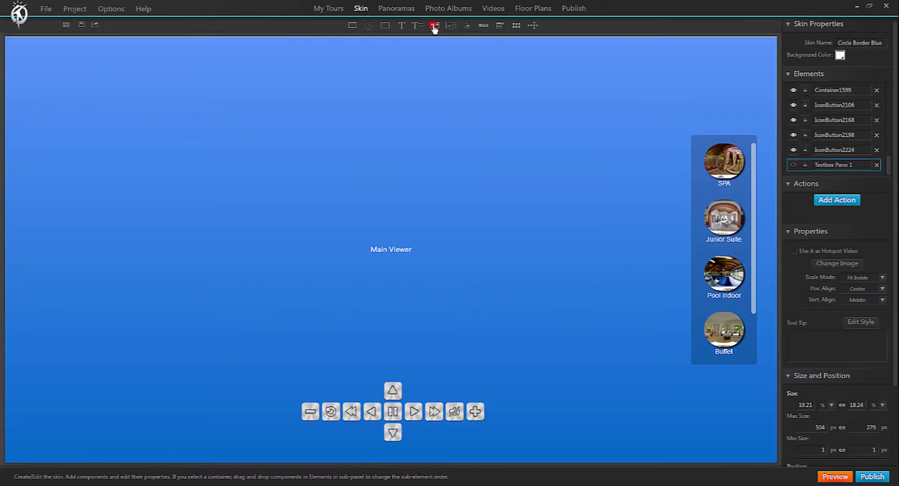
- Add the JUNIOR BEDROOM image, shrink it, name it Textbox Pano 2, and hide it on start
left_click(388, 20)
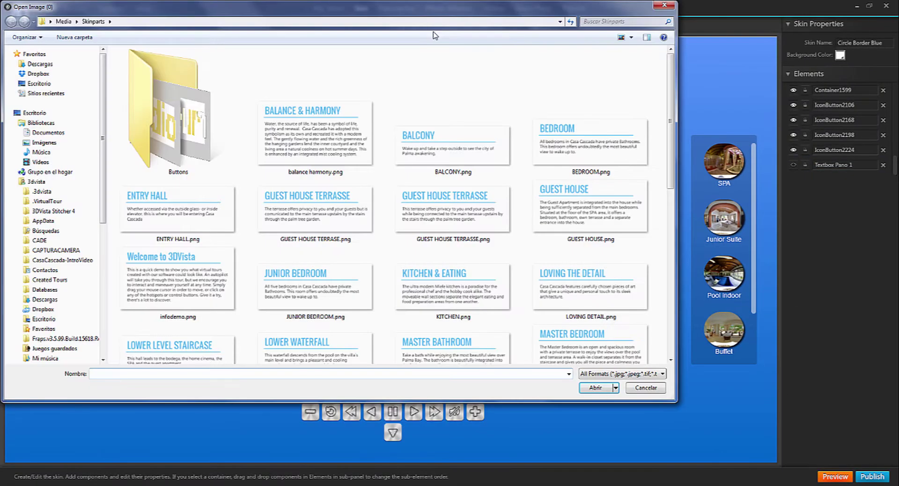
double_click(331, 266)
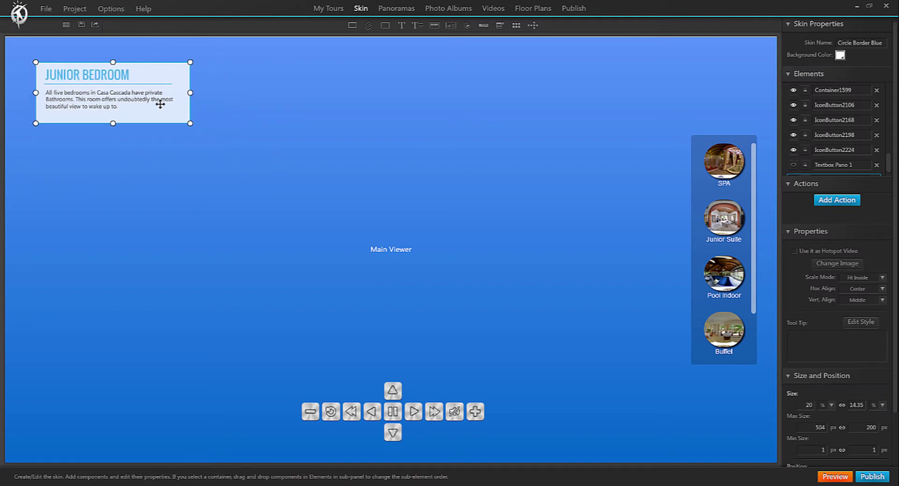
left_click_drag(271, 156, 187, 123)
left_click_drag(876, 232, 876, 240)
double_click(799, 243)
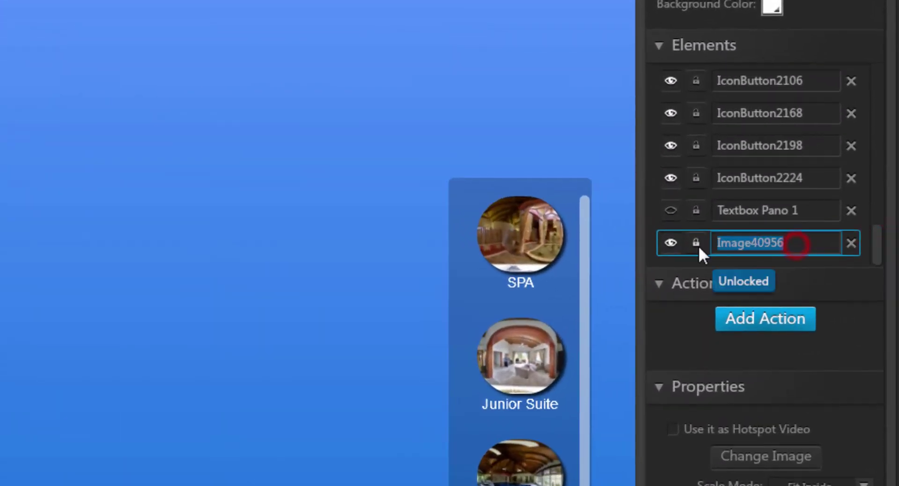
type("Textbox Pano 2")
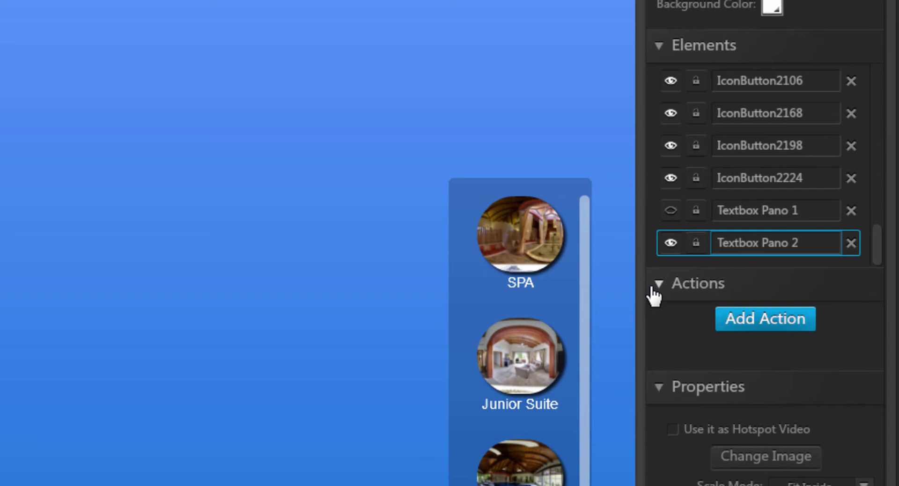
left_click(716, 213)
- Add the SPA image as Textbox Pano 3, resized and hidden on start
left_click(363, 18)
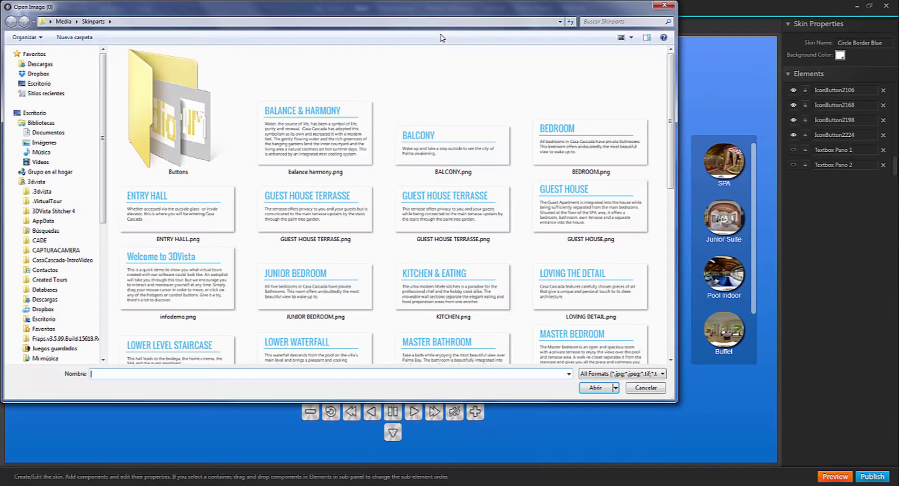
scroll(674, 142, "down", 2)
double_click(304, 323)
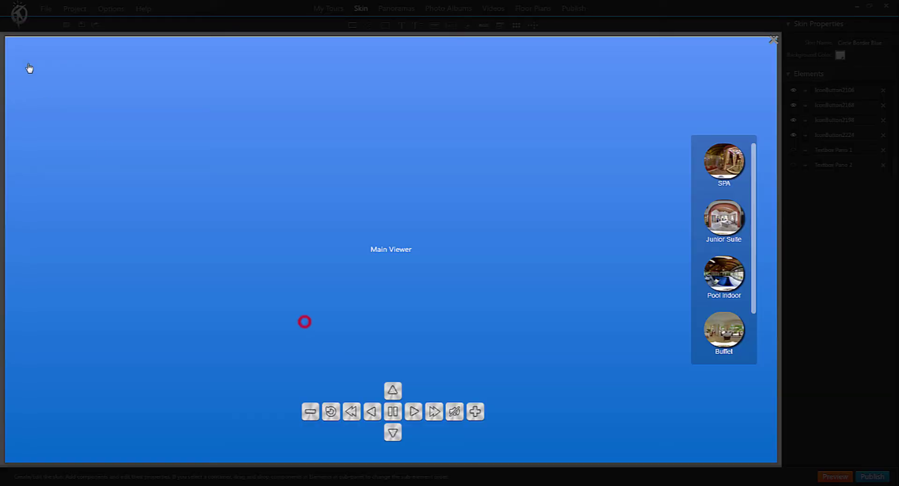
left_click_drag(181, 128, 176, 125)
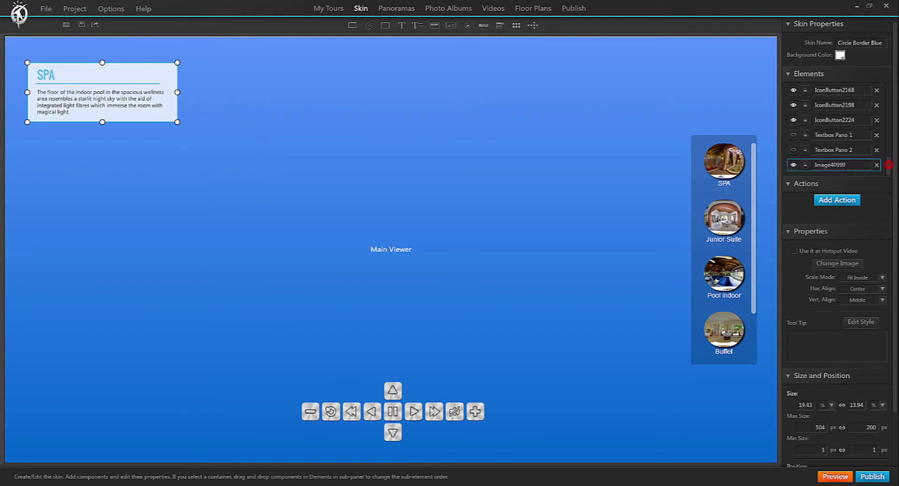
type("Textbox Pano 3")
left_click(793, 165)
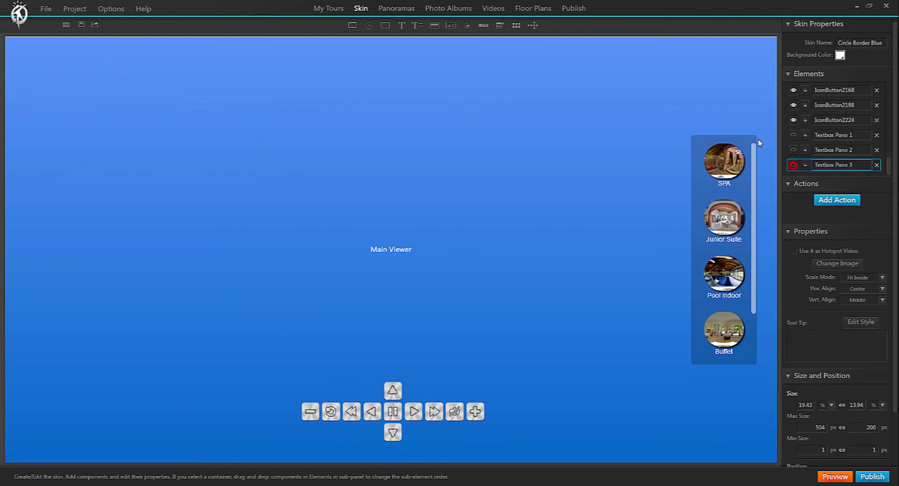
- Add the VINO & VIDA image as Textbox Pano 4, resized and hidden on start
left_click(434, 25)
scroll(670, 143, "down", 4)
scroll(669, 145, "down", 2)
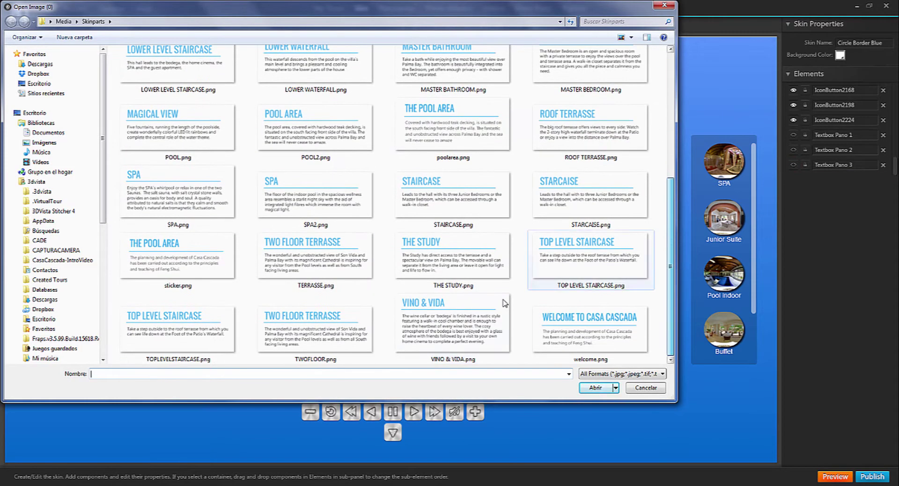
double_click(470, 317)
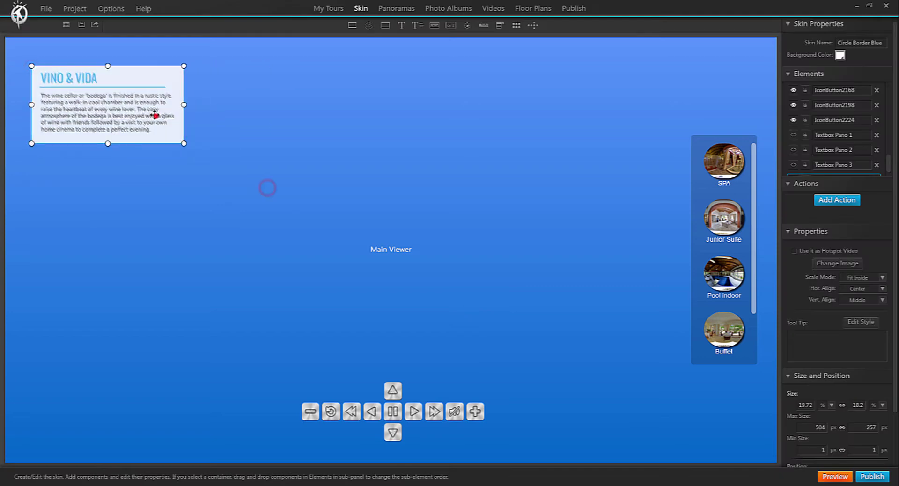
left_click_drag(208, 148, 155, 115)
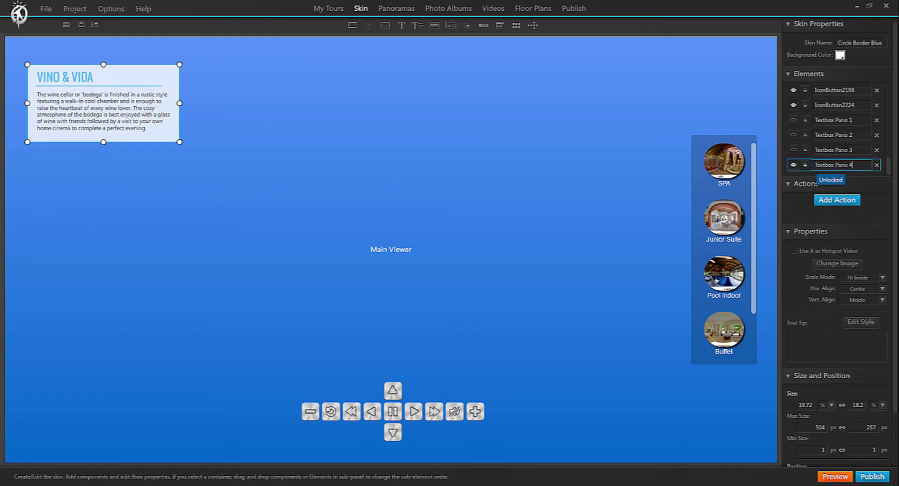
left_click(794, 165)
- Set each panorama's Start show/hide components so only its own textbox appears, including Buffet
left_click(403, 13)
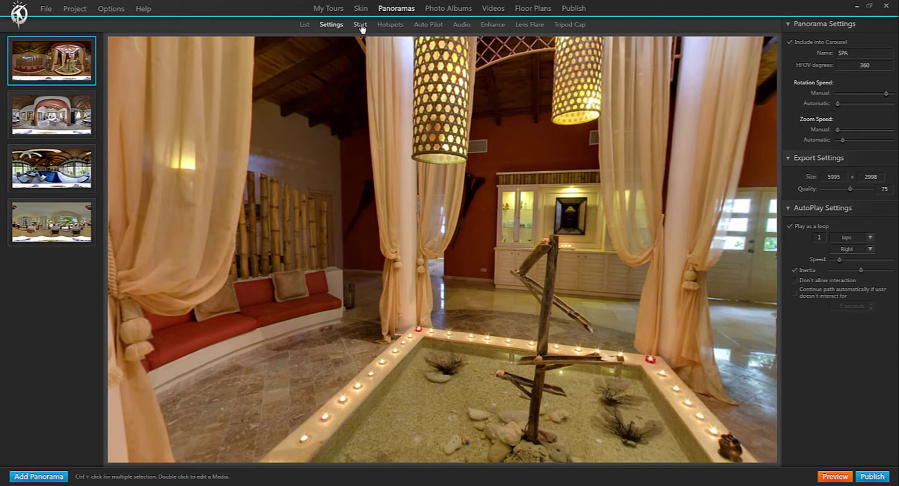
left_click(361, 27)
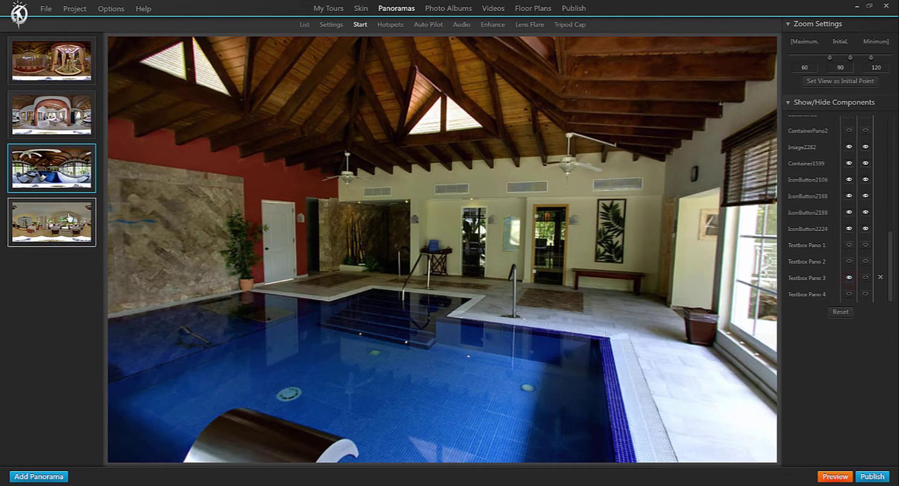
left_click(69, 218)
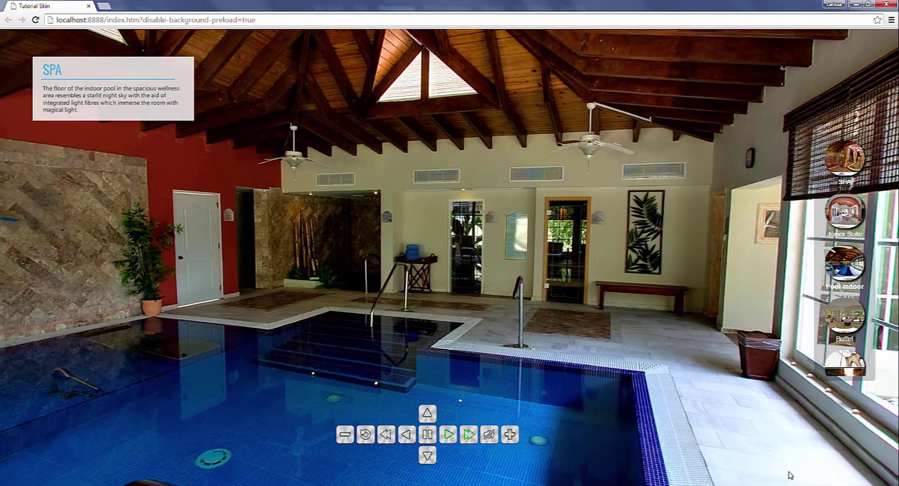
- In the browser demo, view the Buffet panorama and the info panel's Agent tab, then close it
left_click(839, 322)
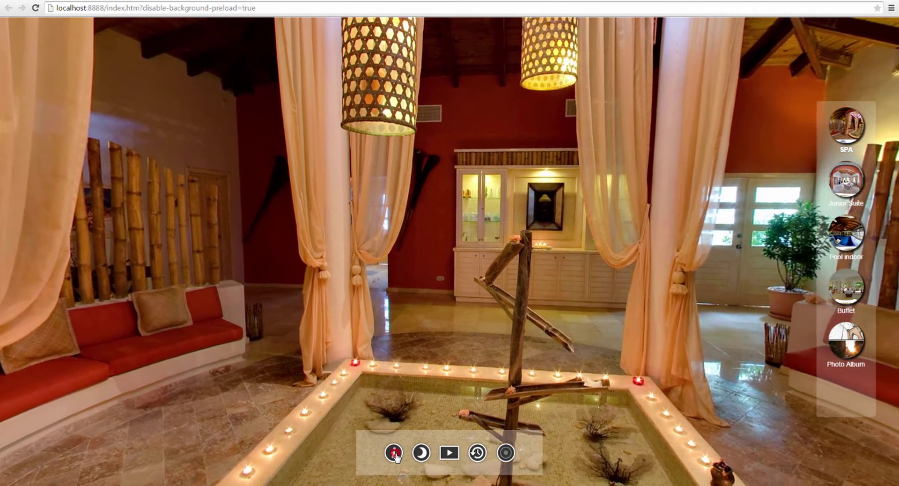
left_click(395, 454)
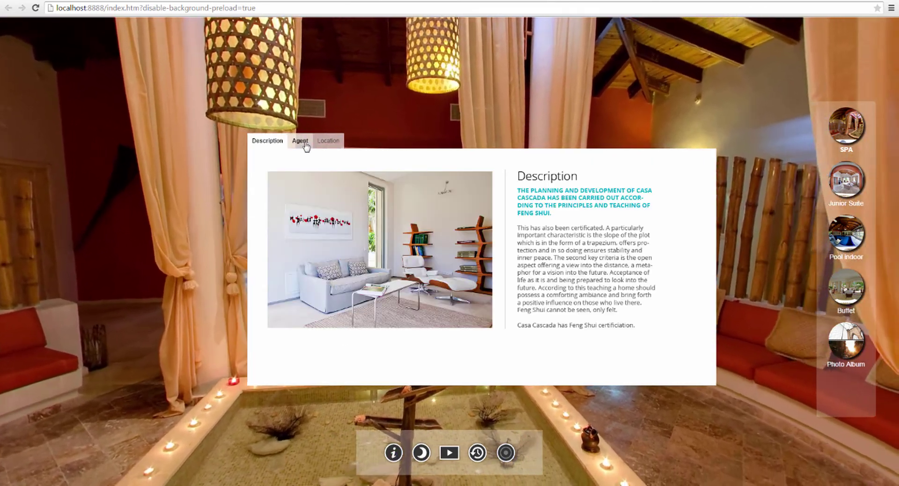
left_click(303, 143)
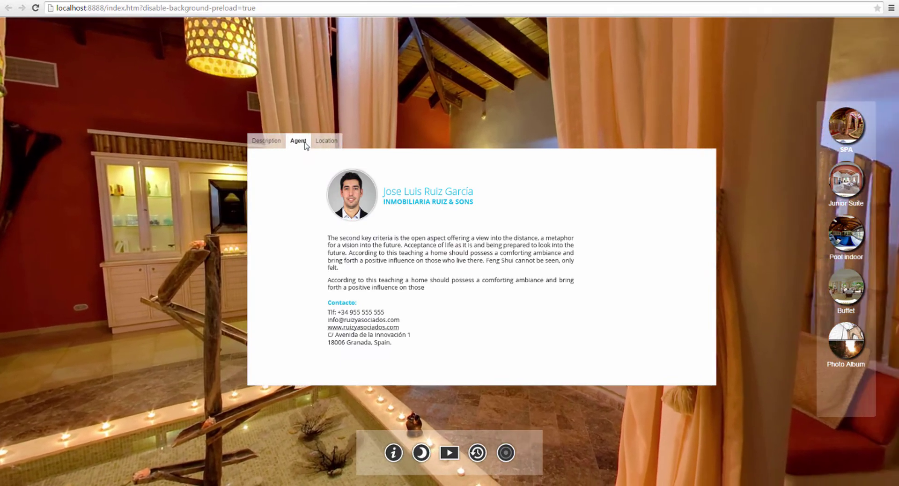
left_click(845, 182)
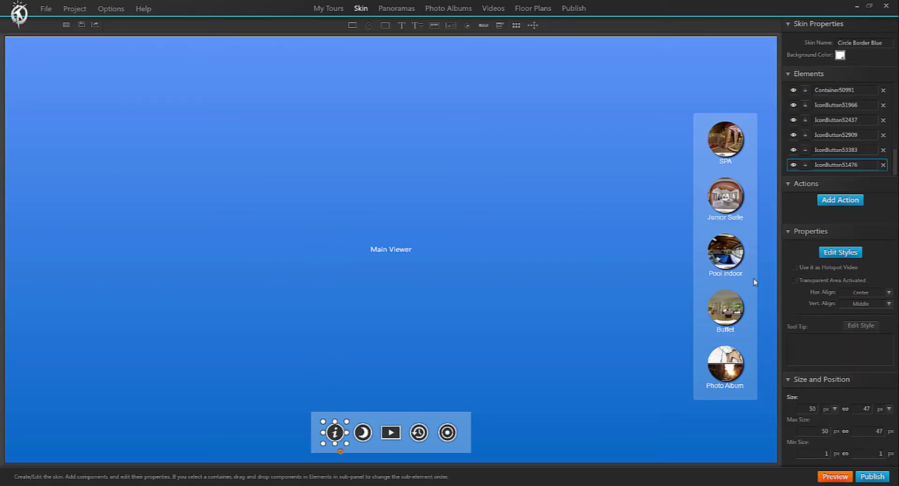
- Give the info button an On Click Show/Hide Components action that shows Info-Tabs
left_click(858, 205)
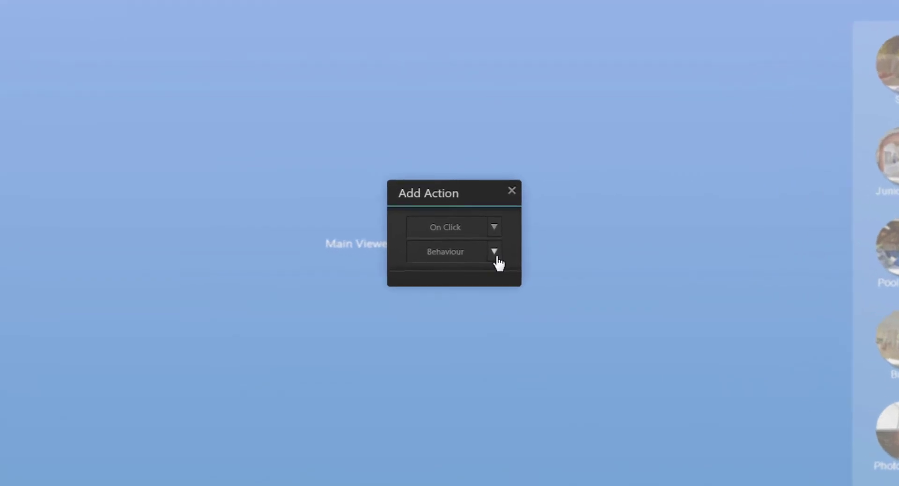
left_click(472, 254)
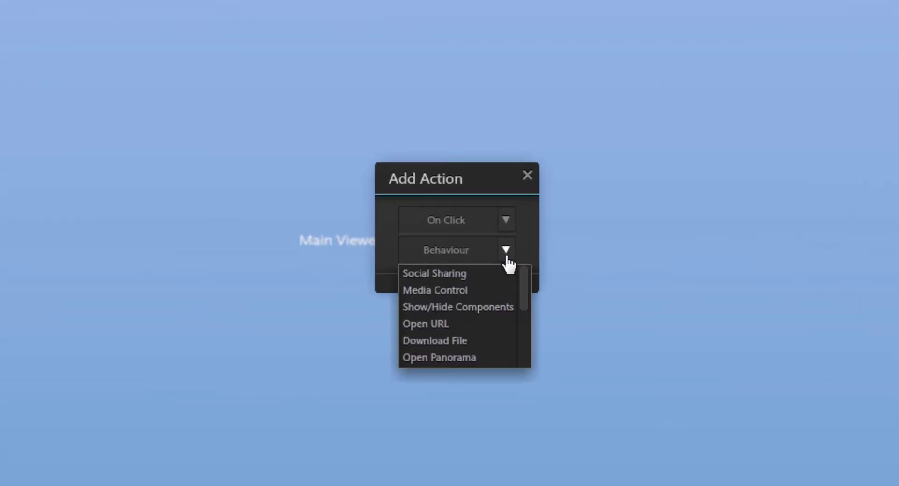
left_click(463, 309)
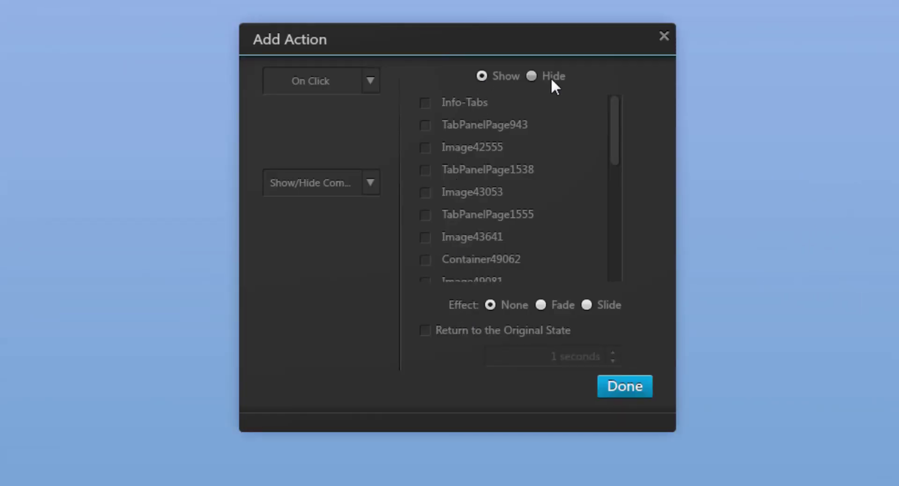
mouse_move(619, 113)
left_mouse_down()
mouse_move(607, 176)
mouse_move(619, 246)
mouse_move(619, 91)
left_mouse_up()
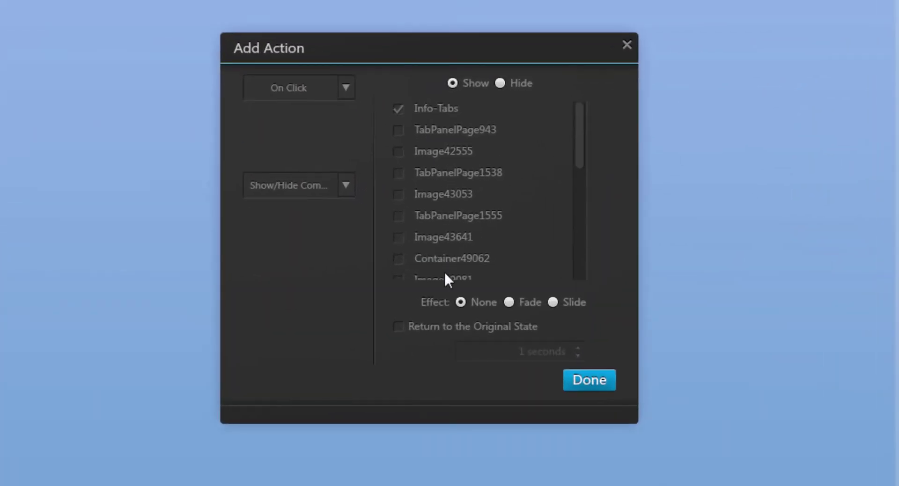
- Make Info-Tabs slide in from the bottom over 0.4 s and revert after 10 seconds
left_click(553, 302)
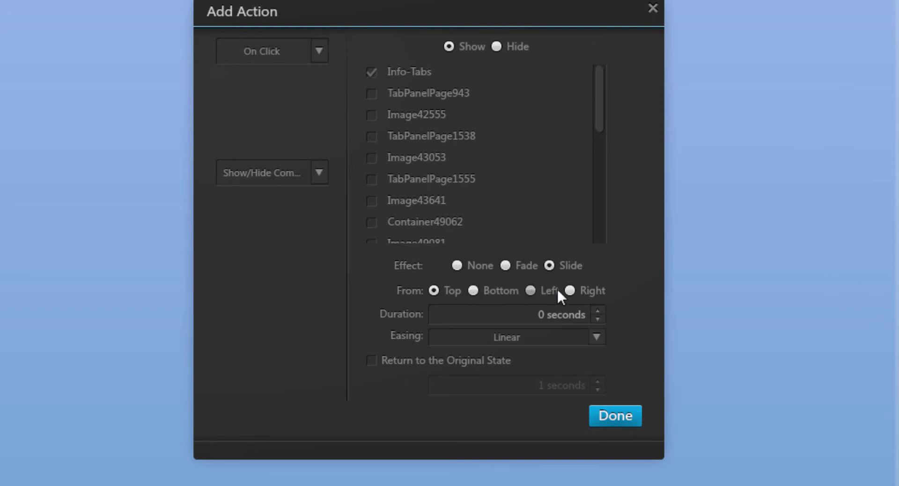
left_click(597, 311)
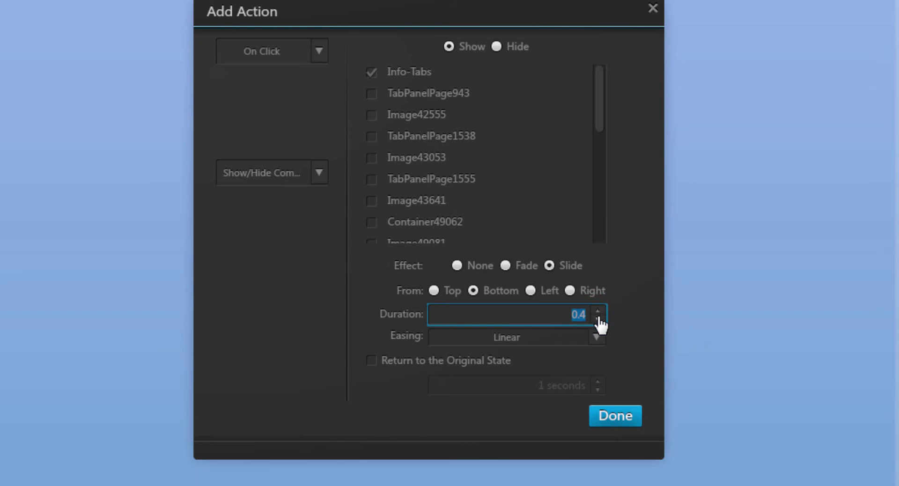
left_click(373, 361)
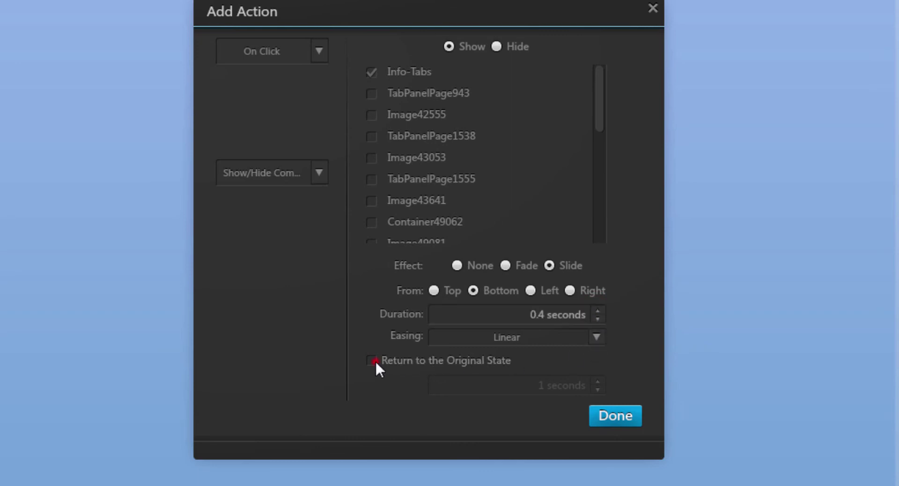
left_click(597, 382)
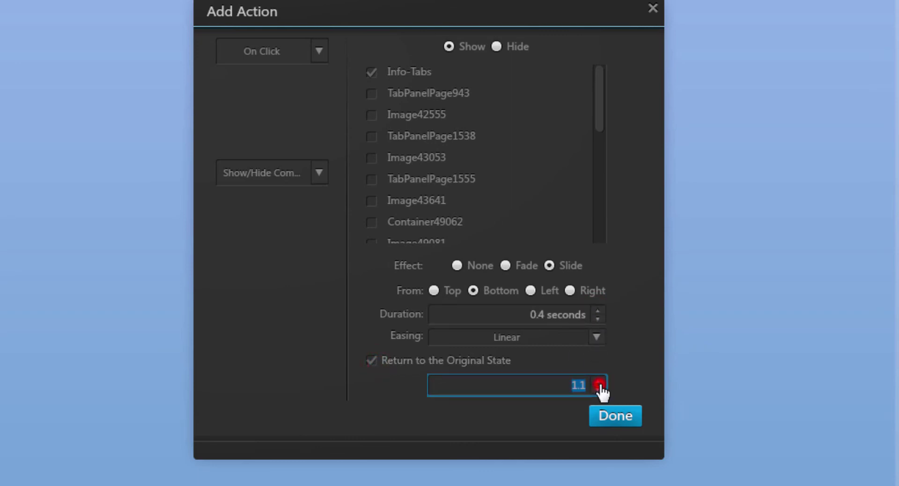
left_click(562, 384)
left_click_drag(580, 384, 596, 385)
type("1")
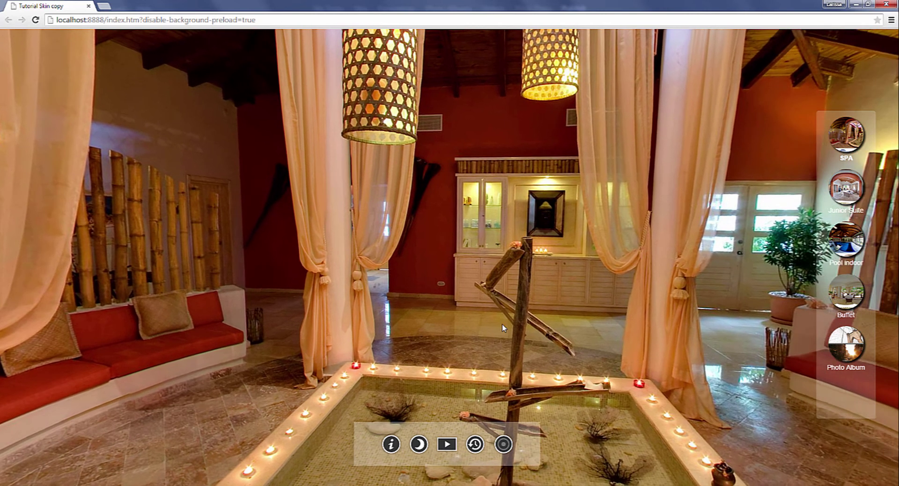
- Look around the preview panorama and check the info button opens and closes the Info-Tabs panel
left_click(502, 324)
left_click_drag(502, 324, 394, 444)
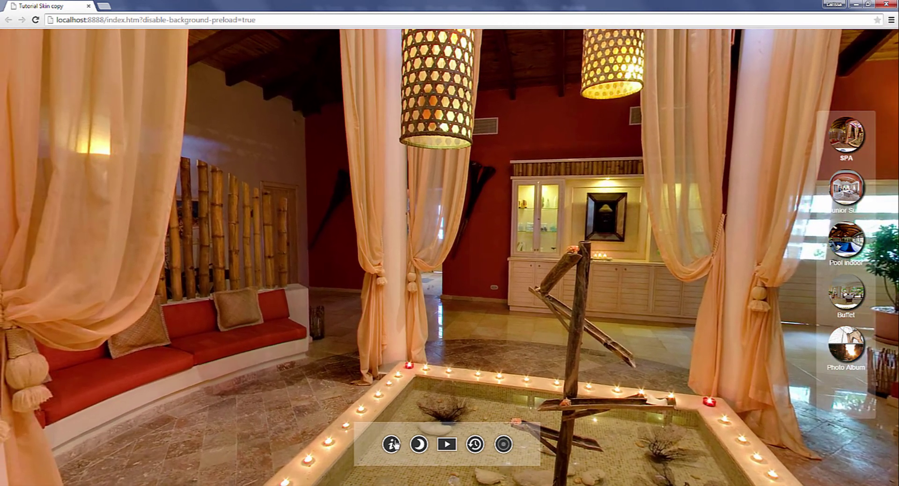
left_click(394, 444)
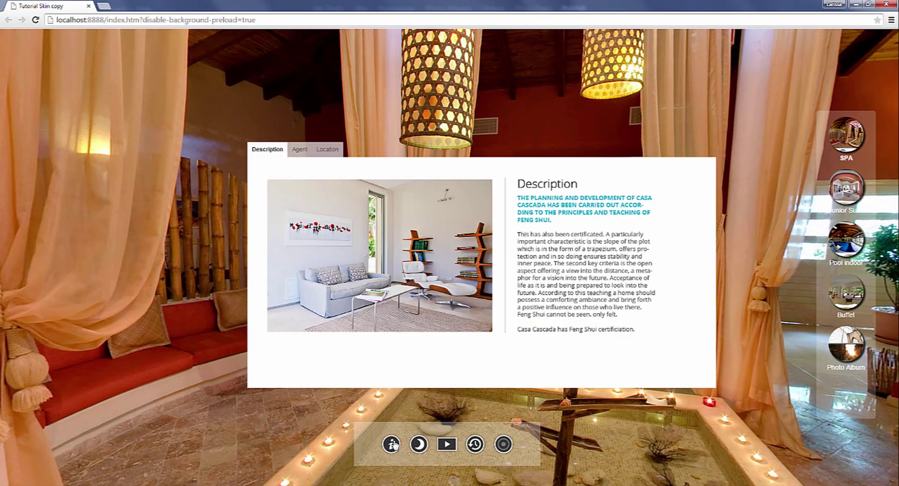
left_click(394, 445)
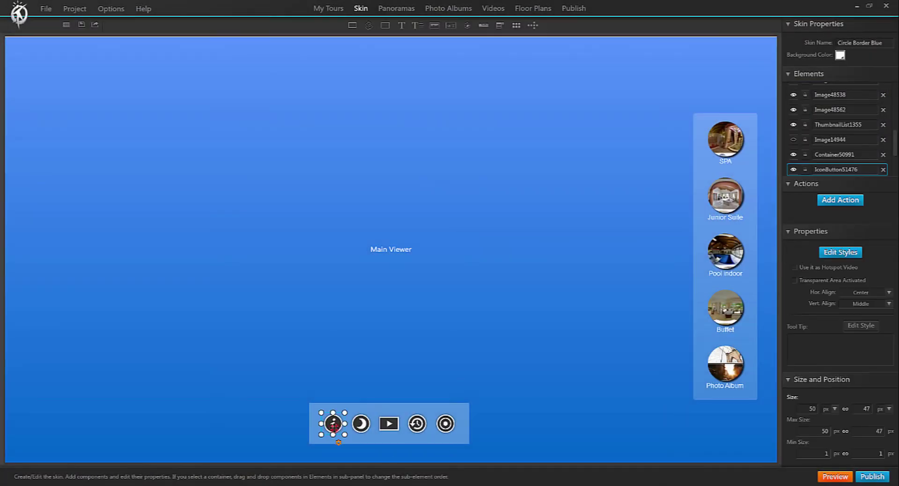
- Set the info button's State Styles mode to Toggle
left_click(851, 257)
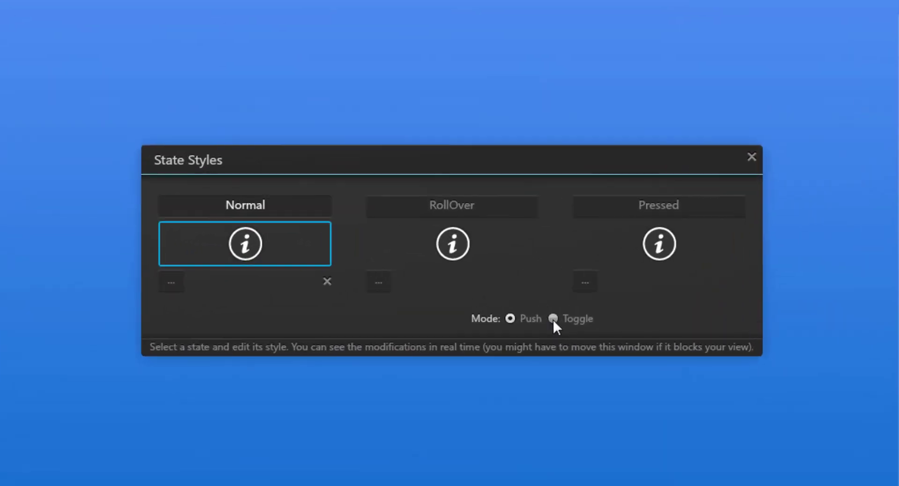
left_click(553, 319)
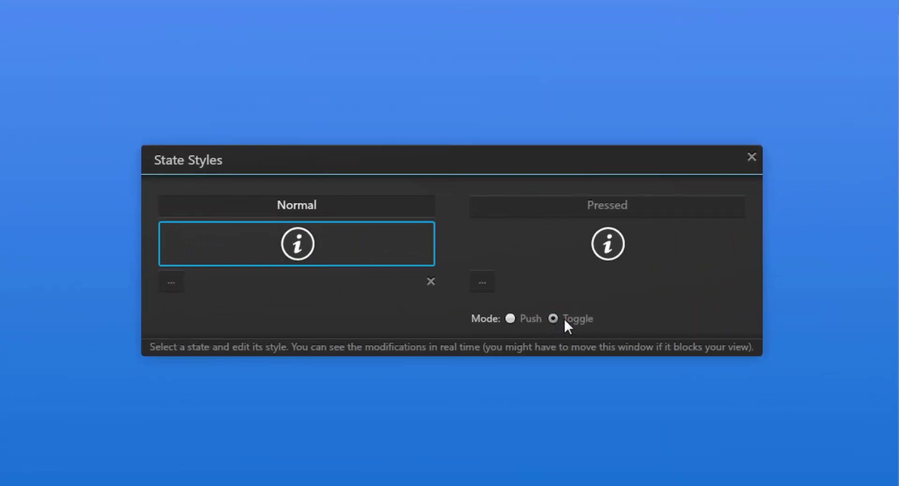
- Preview-test the info button toggle, the Agent and Location tabs, and the Buffet info hotspot
left_click(614, 192)
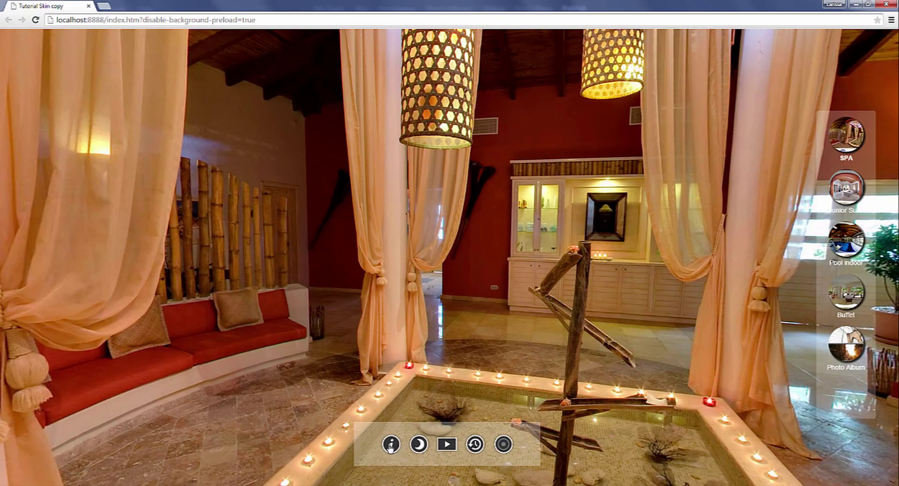
left_click(390, 444)
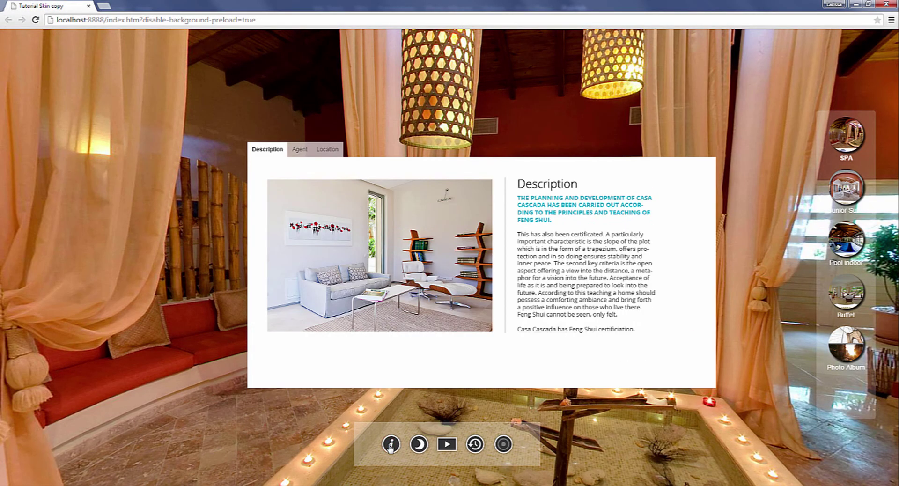
left_click(300, 149)
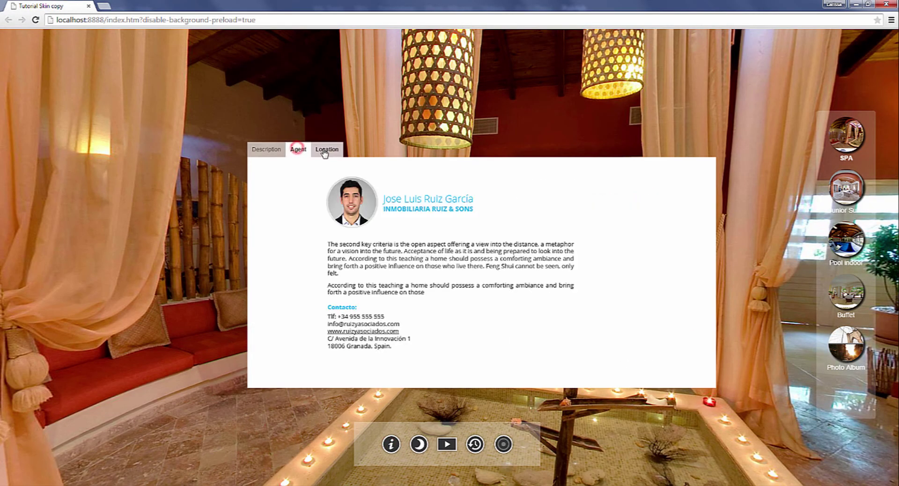
left_click(332, 150)
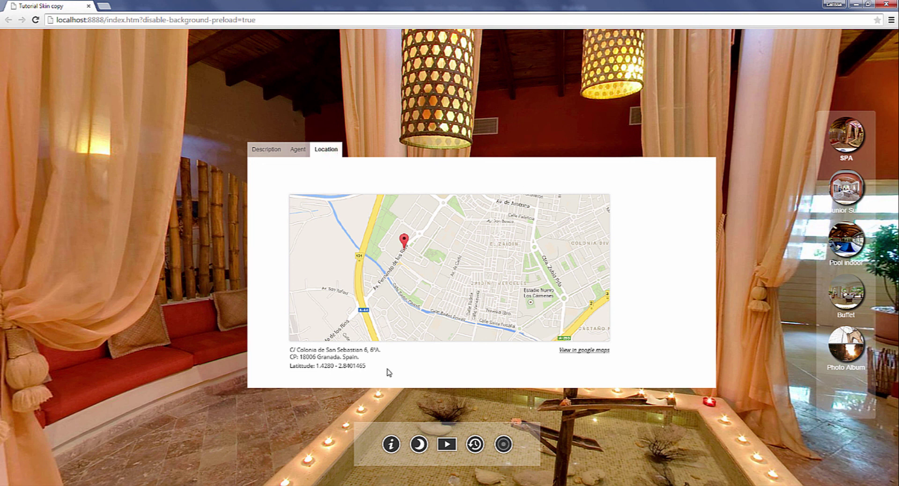
left_click(393, 445)
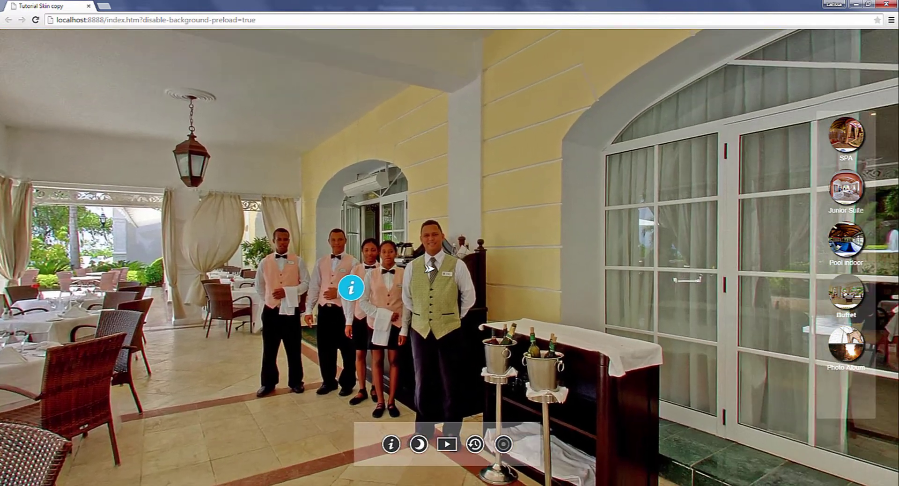
left_click(169, 299)
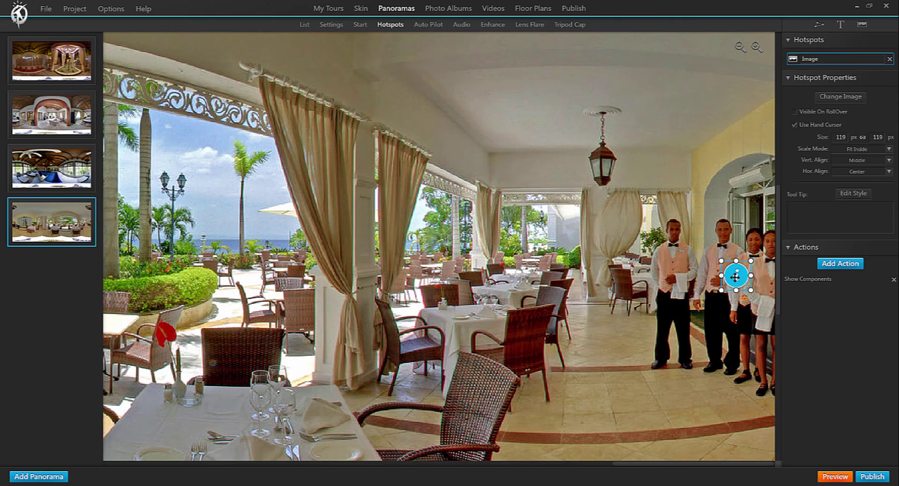
- Remove the Buffet info hotspot's Show Components action and add a new action, choosing its behaviour
left_click_drag(736, 277, 733, 276)
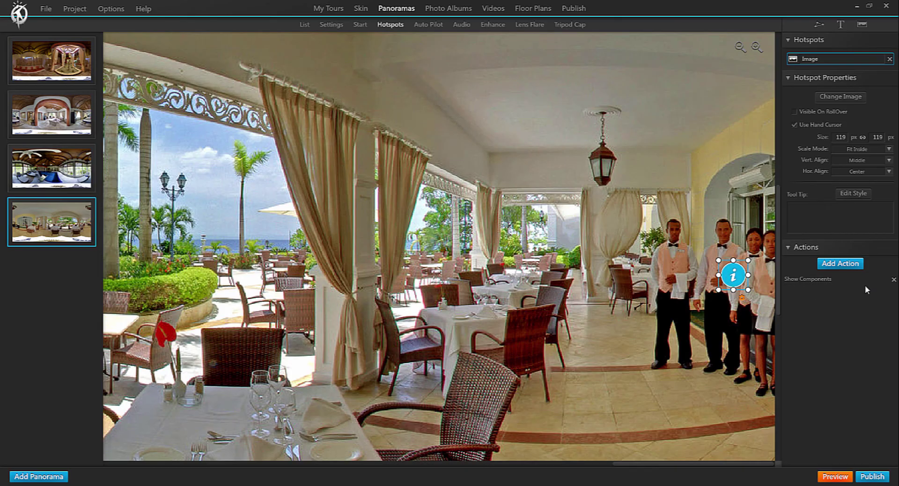
left_click(894, 280)
left_click(850, 265)
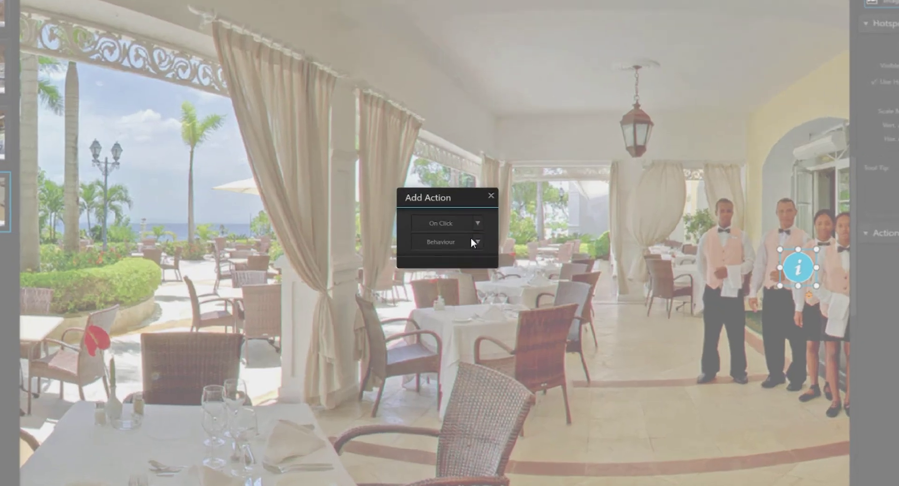
left_click(494, 253)
left_click_drag(515, 223, 510, 227)
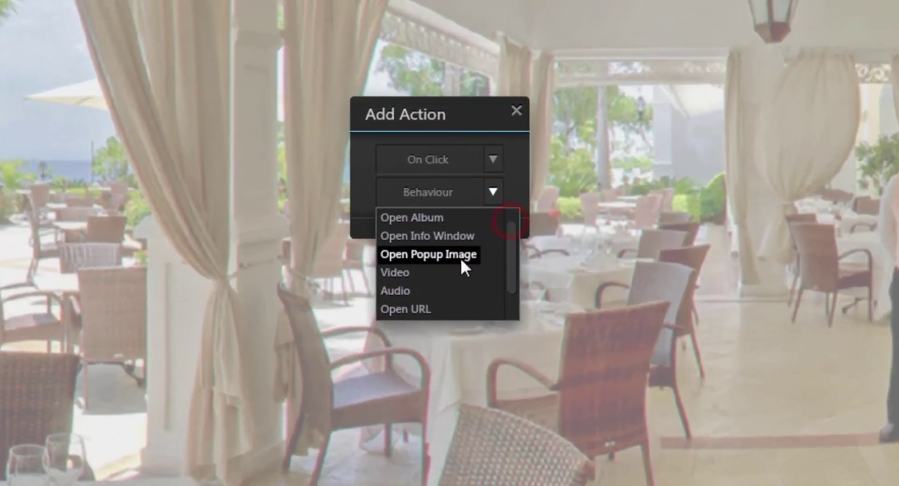